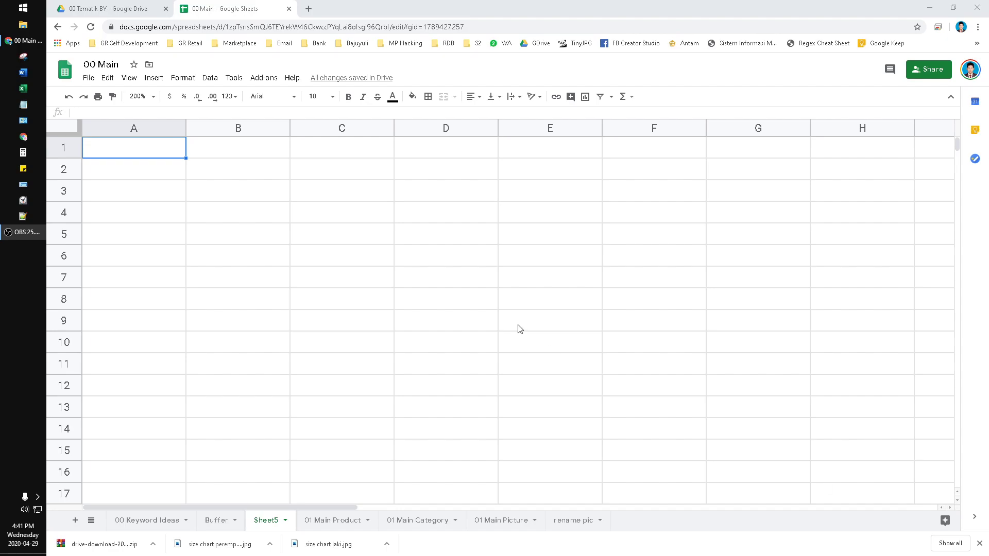
Enter 00001 in A1 and confirm it is stored as the plain number 1
{"action": "left_click", "coordinate": [168, 146]}
{"action": "type", "text": "00001"}
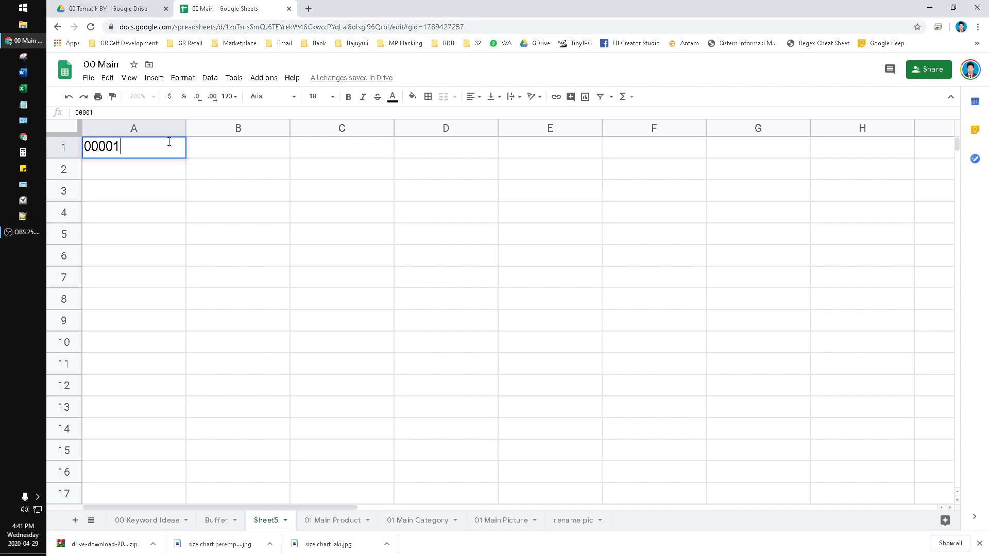
{"action": "key", "text": "Return"}
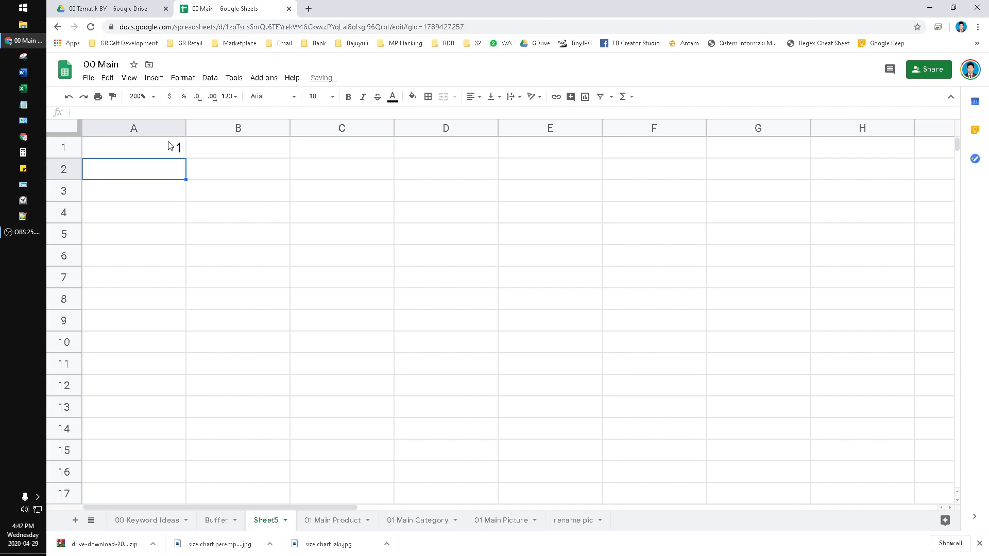
{"action": "left_click", "coordinate": [168, 146]}
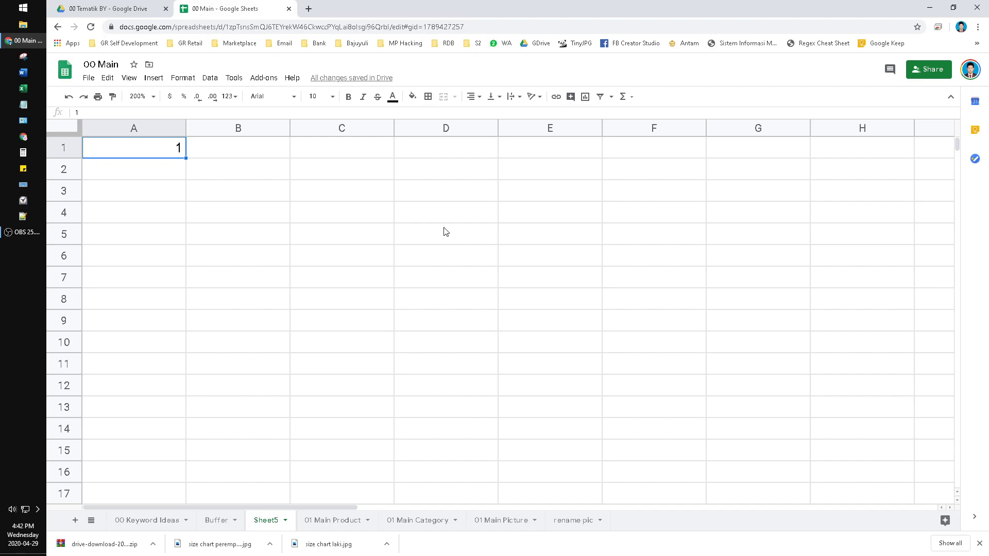
Enter '00001 in A1 and '00002 in A2 so both keep their leading zeros
{"action": "key", "text": "BackSpace"}
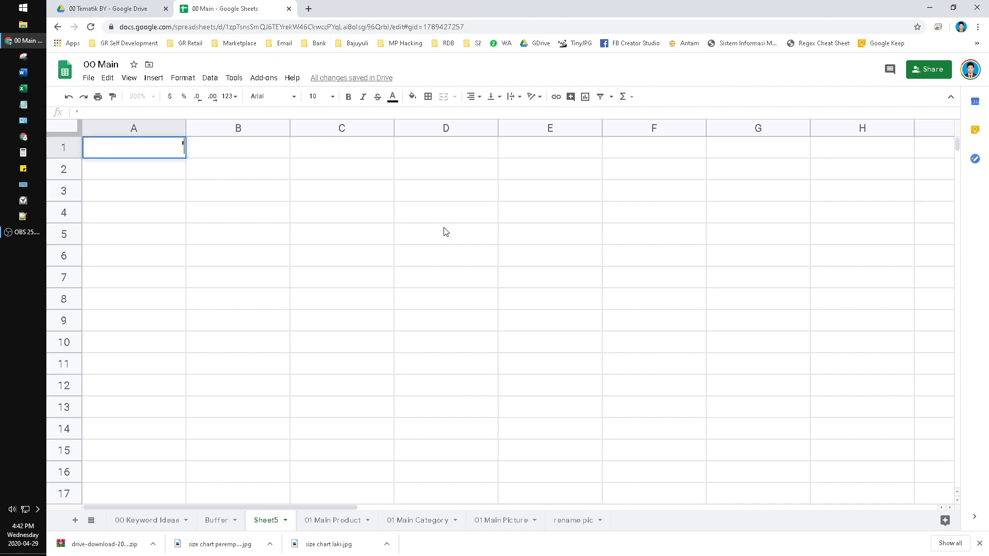
{"action": "type", "text": "'00001"}
{"action": "key", "text": "Return"}
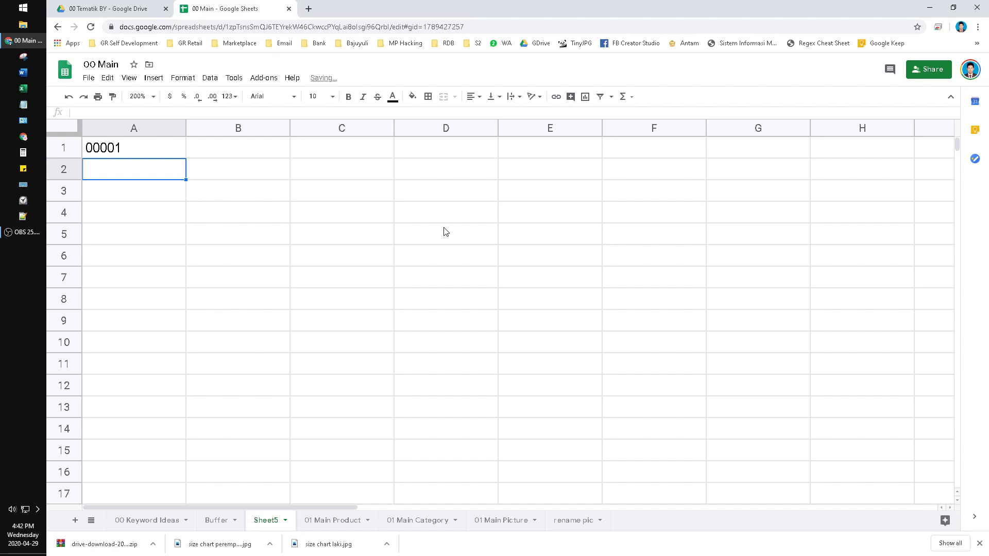
{"action": "type", "text": "'"}
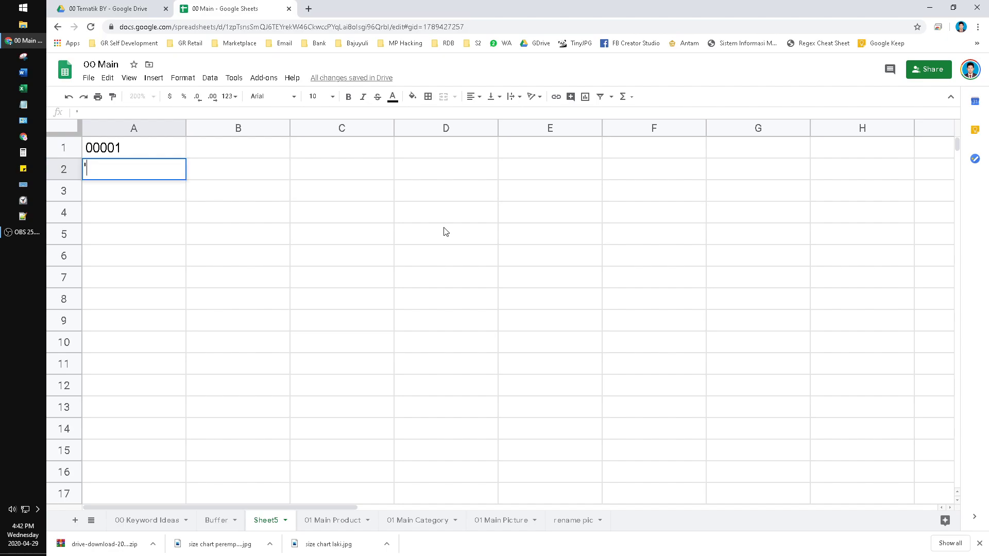
{"action": "type", "text": "00002"}
{"action": "key", "text": "Return"}
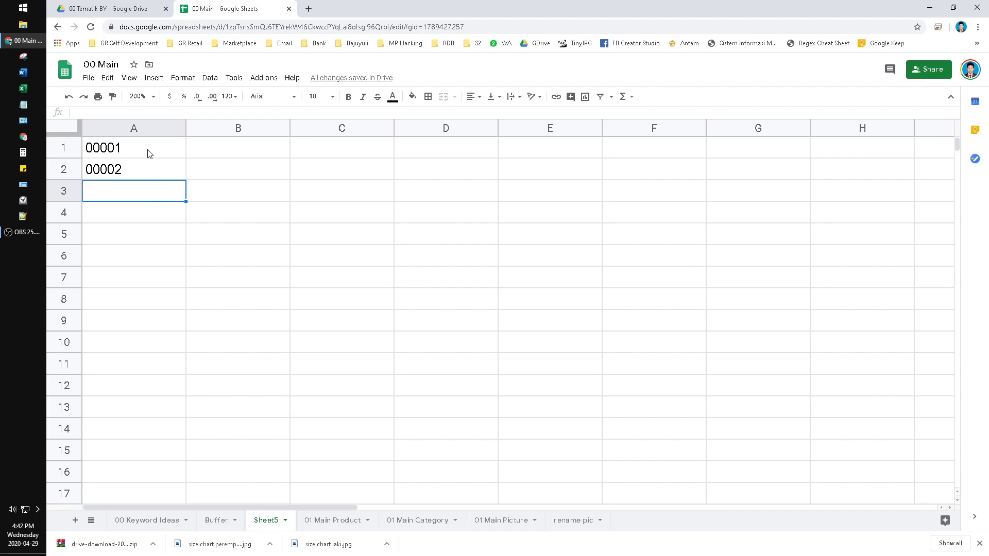
Fill the padded series from A1:A2 down to 00014 in A14
{"action": "left_click_drag", "start_coordinate": [147, 154], "coordinate": [152, 172]}
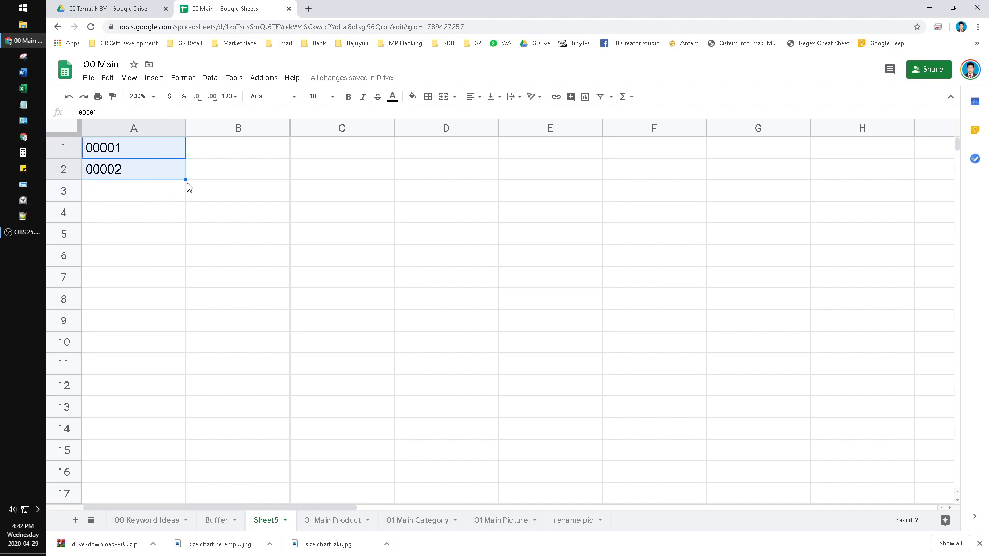
{"action": "left_click_drag", "start_coordinate": [186, 179], "coordinate": [184, 430]}
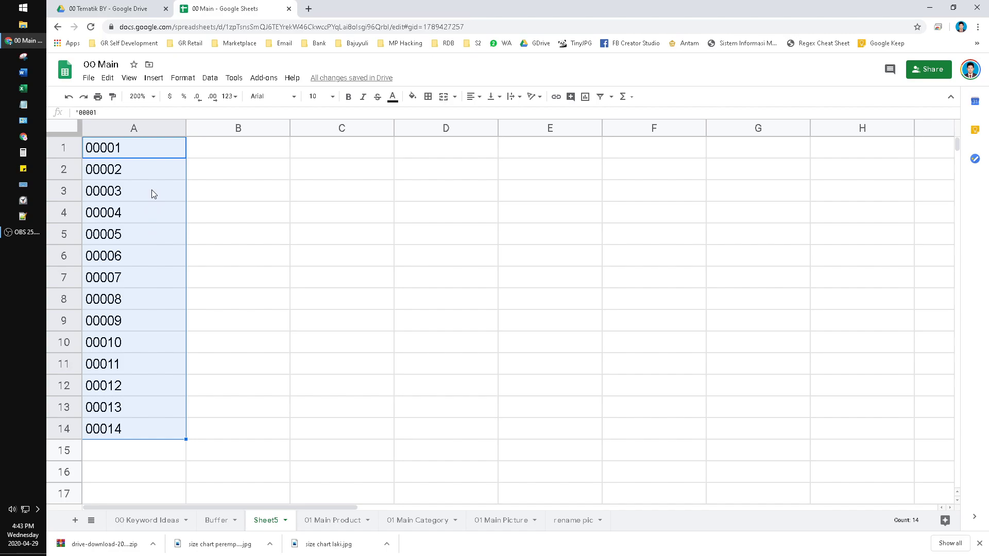
{"action": "left_click", "coordinate": [268, 150]}
{"action": "left_click", "coordinate": [363, 154]}
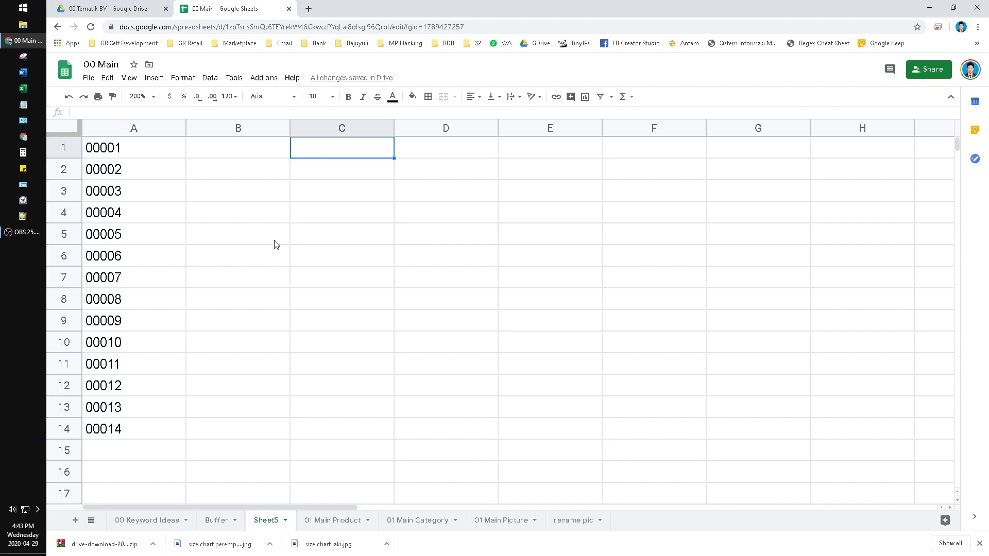
Enter =SEQUENCE(14,1,1,1) in C1 to list the numbers 1 through 14 in C1:C14
{"action": "type", "text": "=SEQUENCE("}
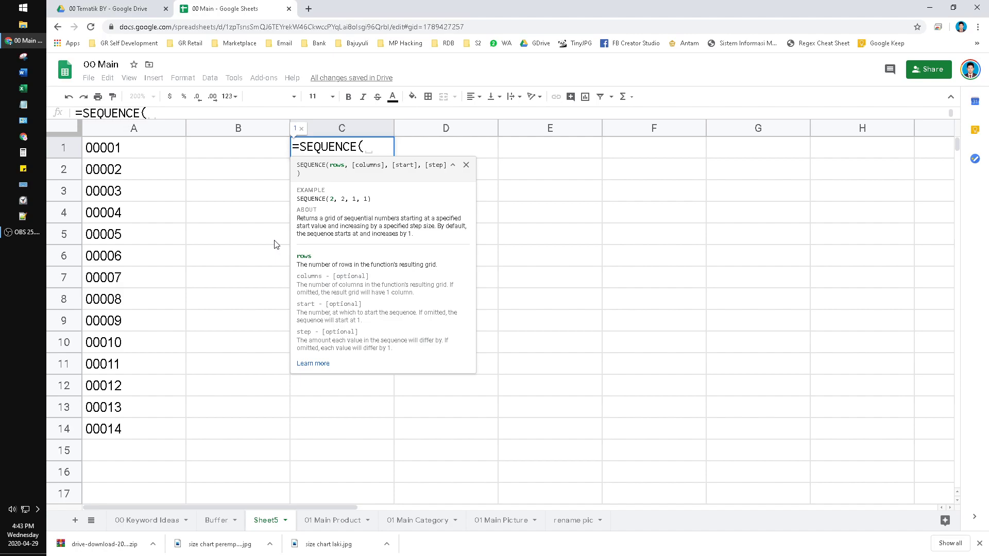
{"action": "type", "text": "1"}
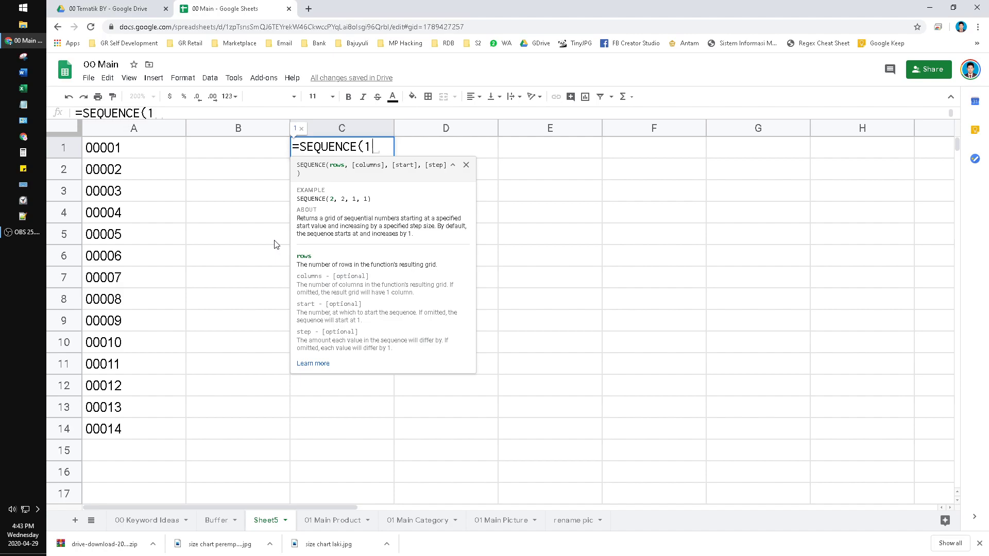
{"action": "type", "text": "4,1"}
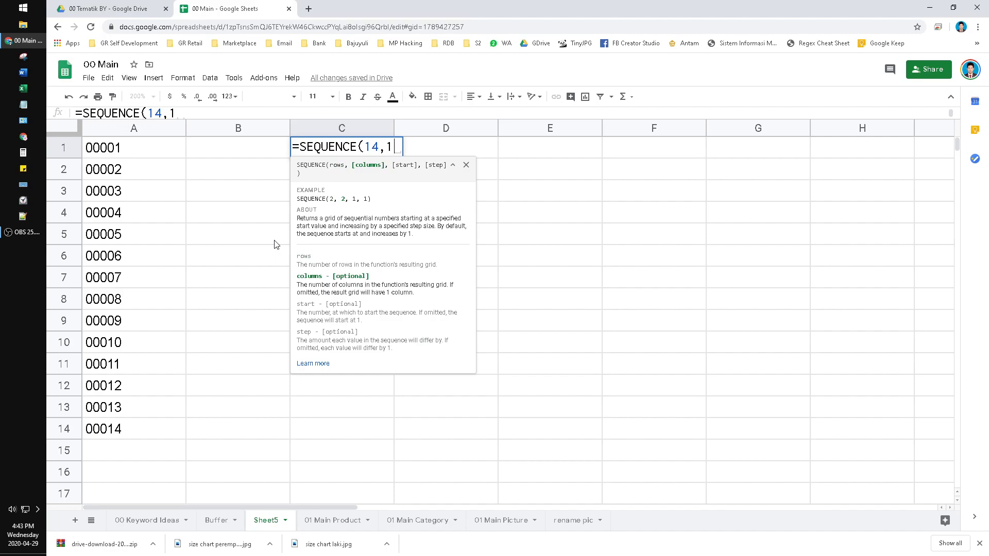
{"action": "type", "text": ",1"}
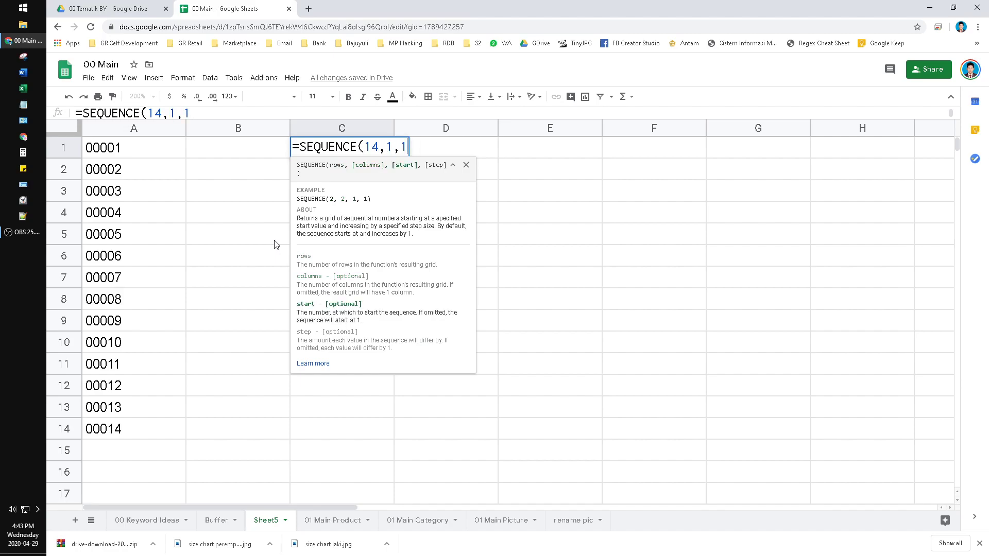
{"action": "type", "text": ",1)"}
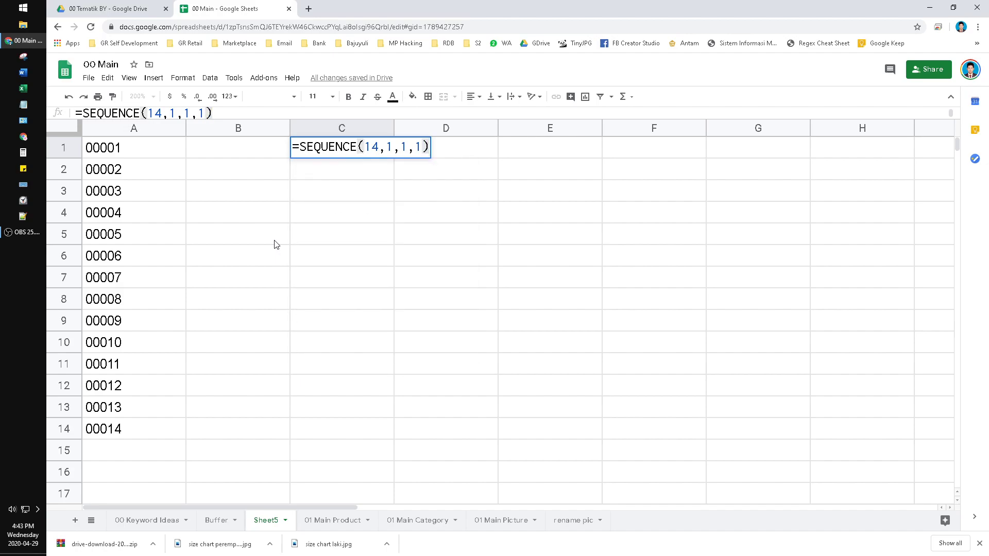
{"action": "key", "text": "Return"}
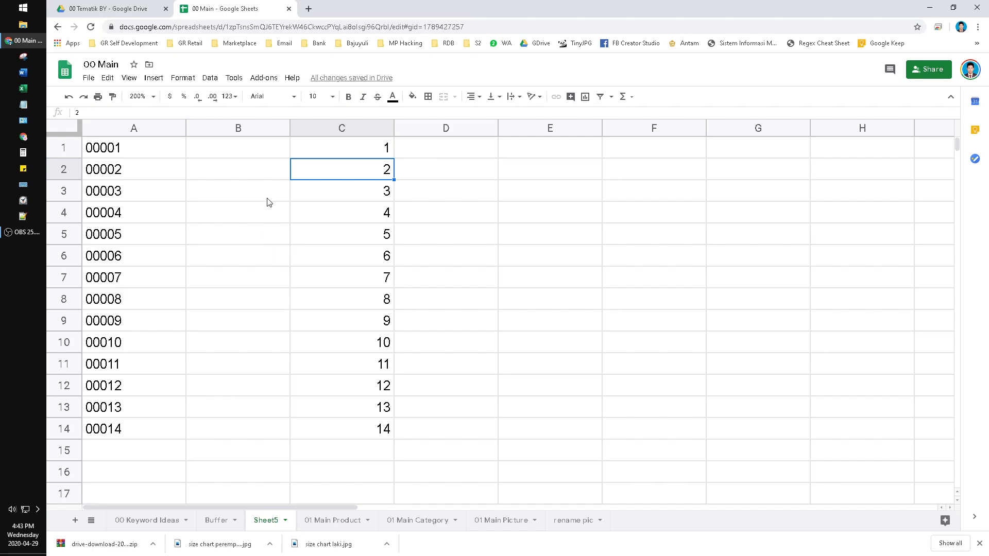
Insert an empty row above row 1, shifting both lists down to rows 2–15
{"action": "left_click", "coordinate": [257, 146]}
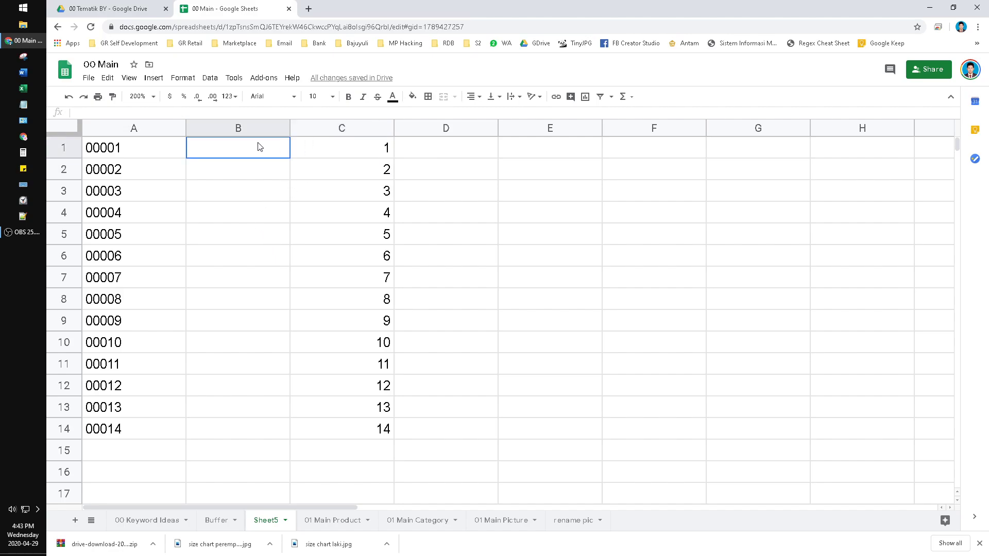
{"action": "right_click", "coordinate": [54, 148]}
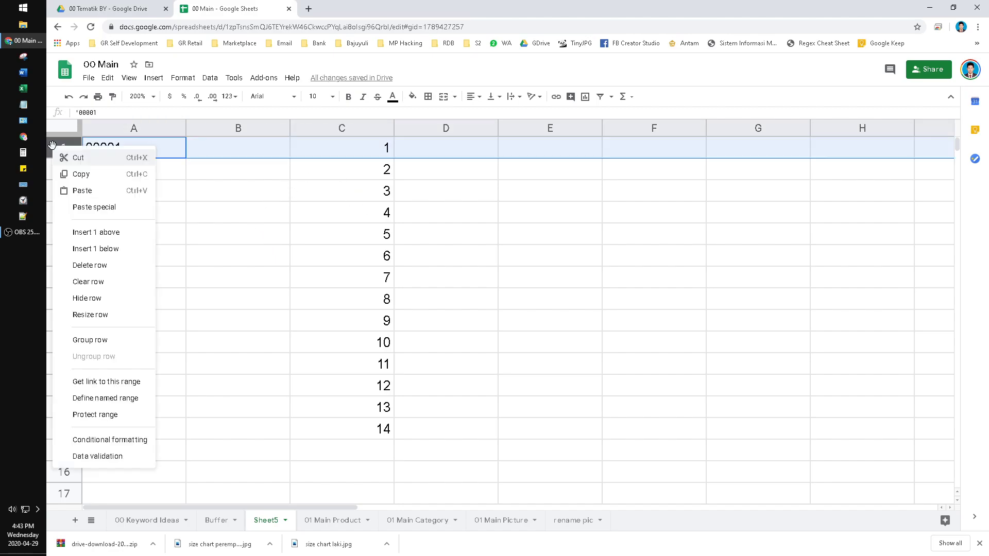
{"action": "left_click", "coordinate": [142, 232]}
{"action": "left_click", "coordinate": [357, 276]}
{"action": "left_click", "coordinate": [331, 154]}
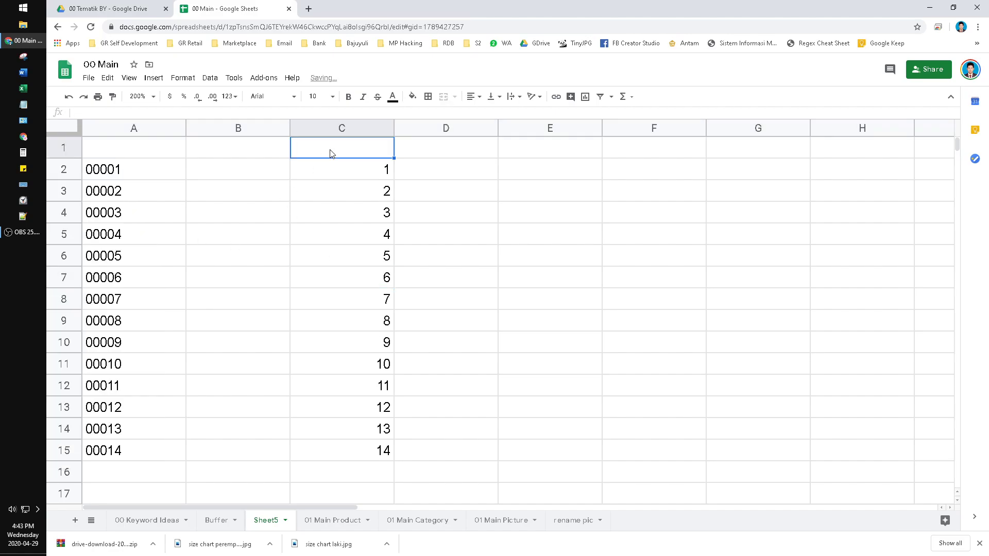
{"action": "type", "text": "'"}
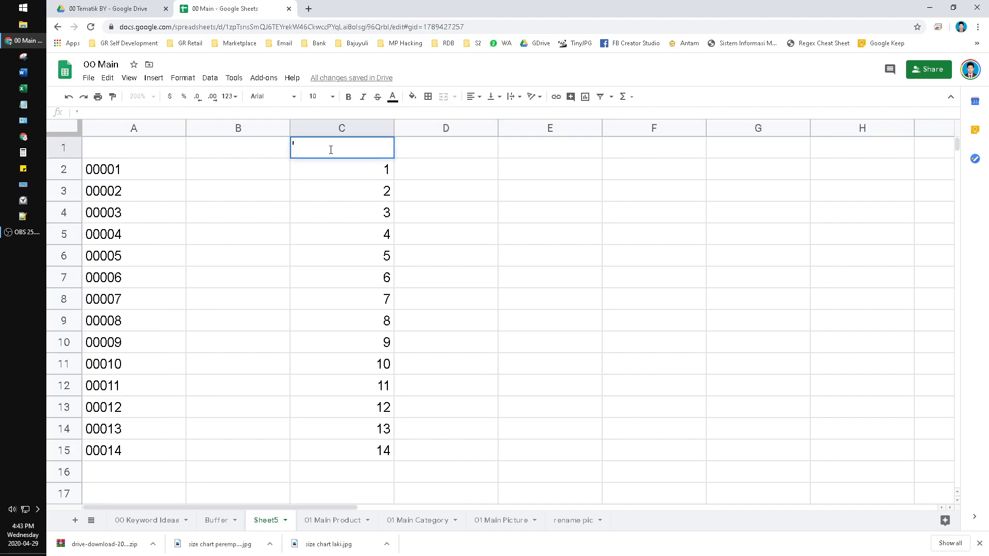
{"action": "type", "text": "0000"}
{"action": "key", "text": "Tab"}
{"action": "left_click", "coordinate": [331, 149]}
{"action": "key", "text": "Return"}
{"action": "type", "text": "0000"}
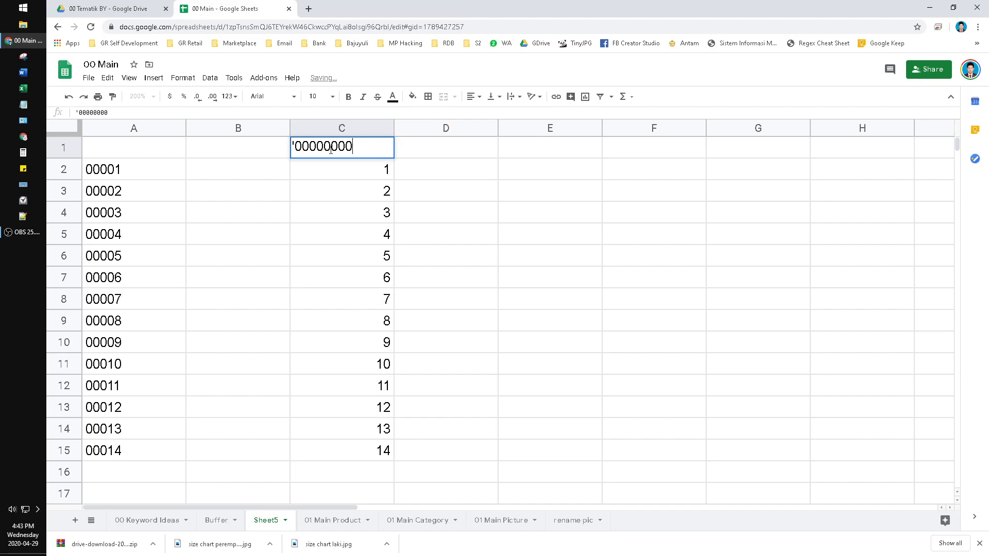
{"action": "type", "text": "0"}
{"action": "key", "text": "Tab"}
{"action": "left_click", "coordinate": [332, 151]}
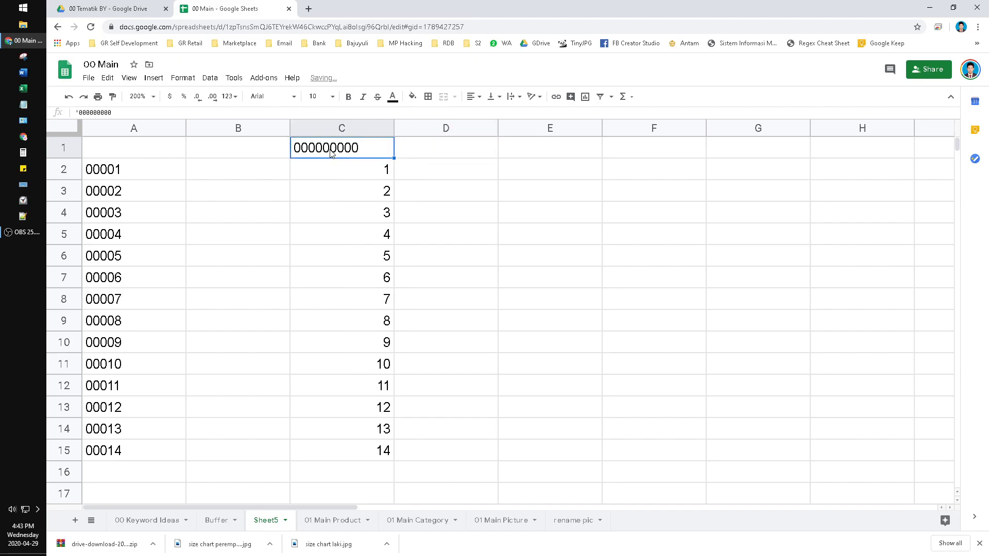
{"action": "key", "text": "Return"}
{"action": "type", "text": "000"}
{"action": "key", "text": "Return"}
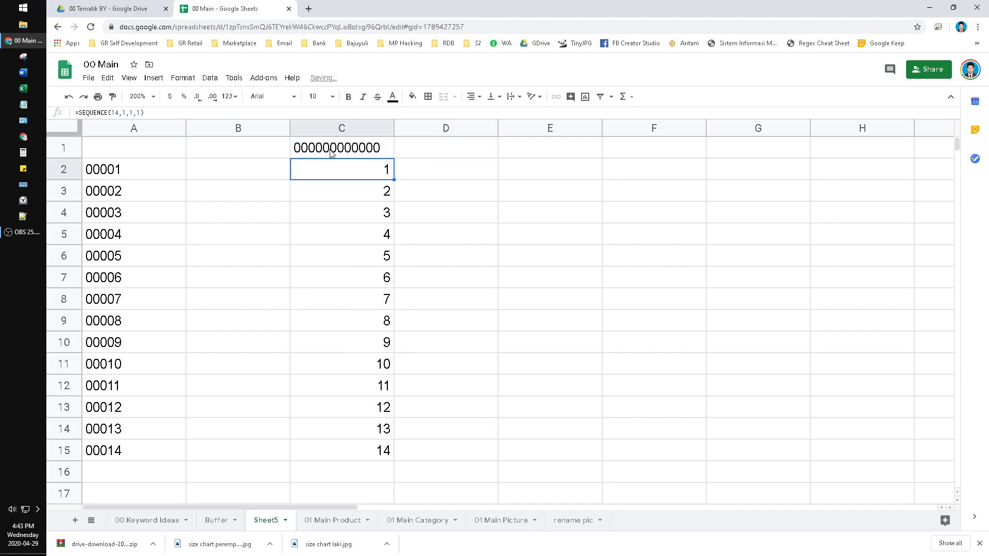
{"action": "key", "text": "Tab"}
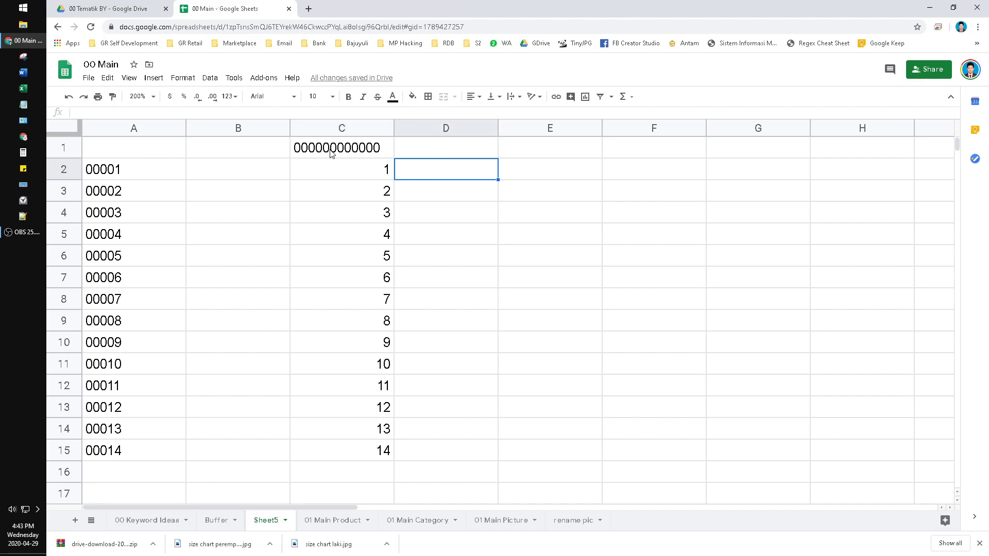
Start a CONCATENATE formula in D2, discarding an accidental CONCAT attempt
{"action": "type", "text": "=co"}
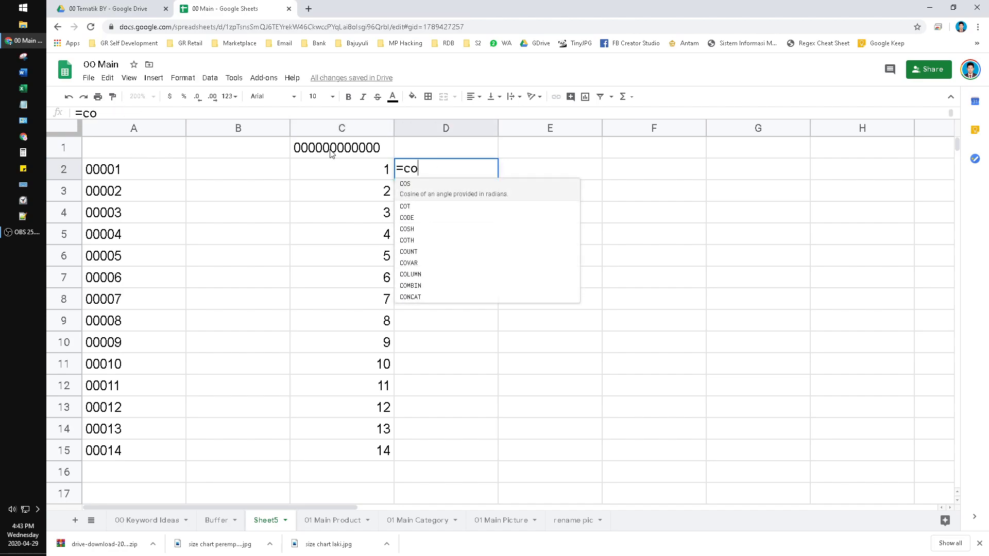
{"action": "key", "text": "Down"}
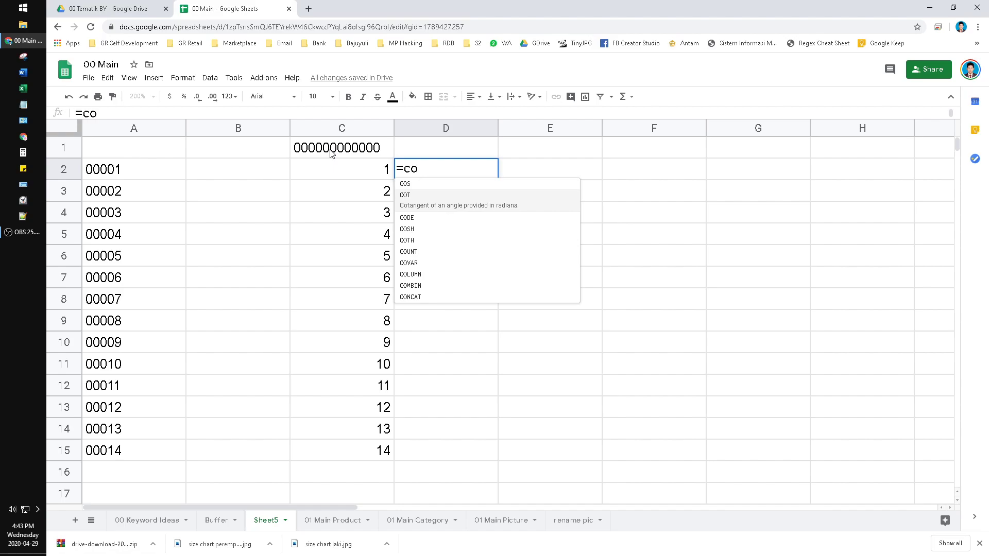
{"action": "type", "text": "nc"}
{"action": "key", "text": "Tab"}
{"action": "key", "text": "Escape"}
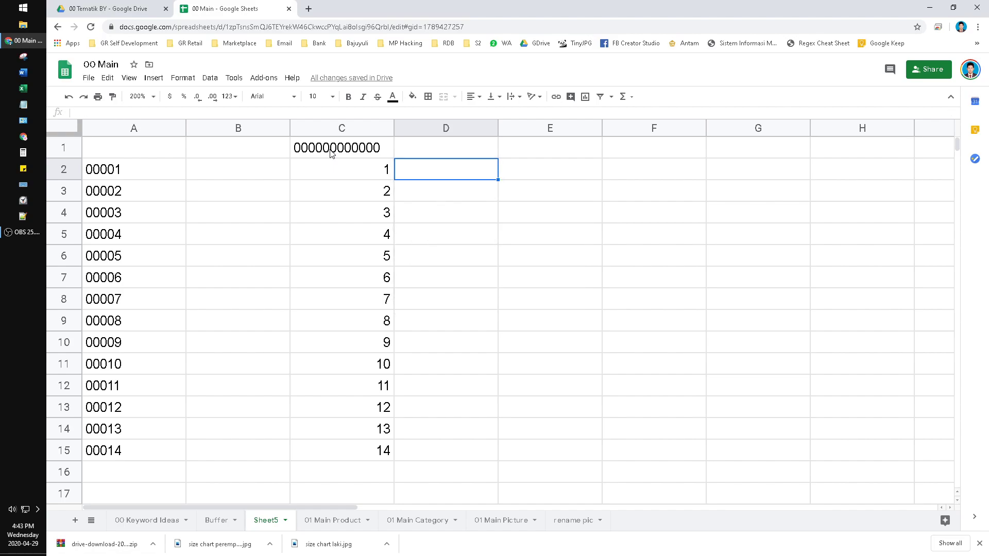
{"action": "type", "text": "=conca"}
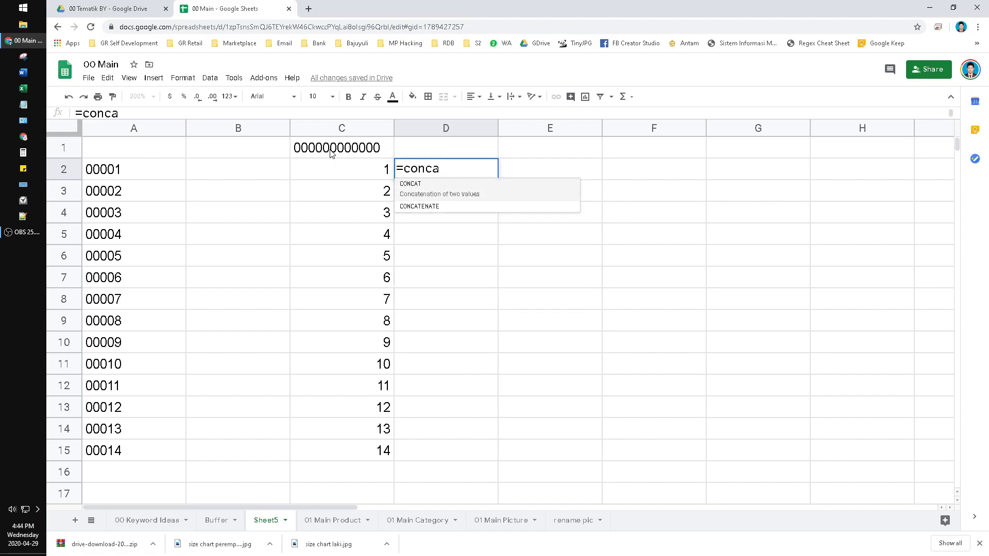
{"action": "key", "text": "Down"}
{"action": "key", "text": "Tab"}
{"action": "left_click", "coordinate": [330, 153]}
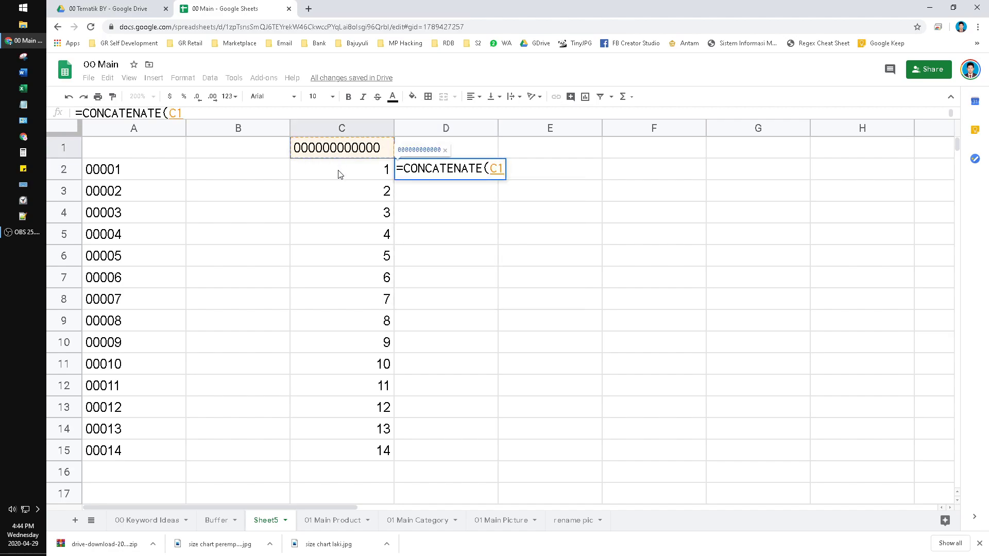
{"action": "key", "text": "F4"}
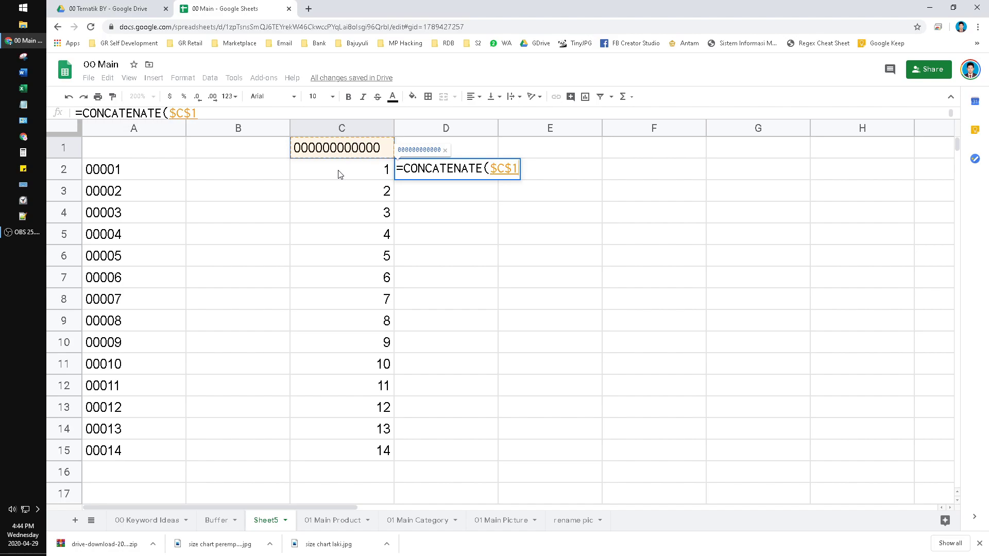
{"action": "type", "text": ","}
{"action": "left_click", "coordinate": [364, 176]}
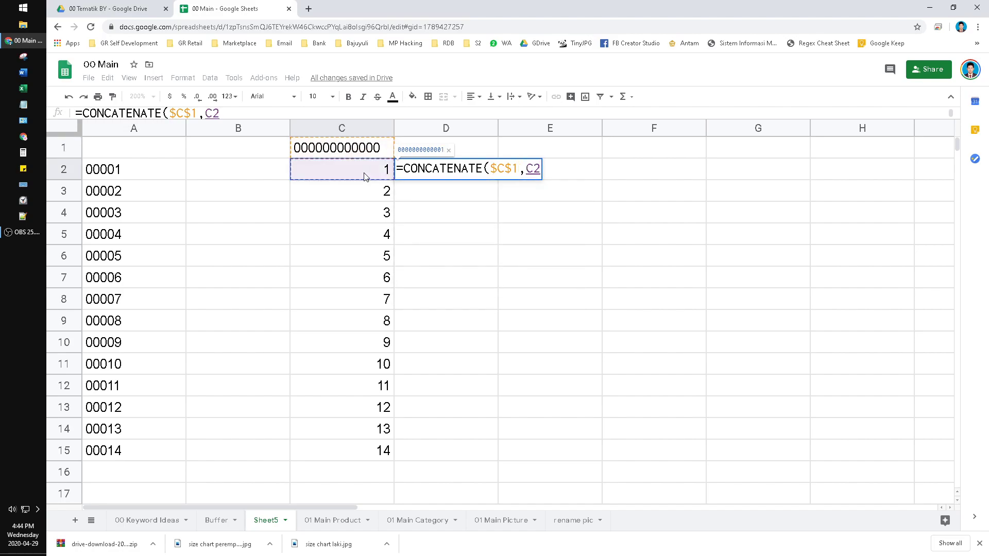
{"action": "type", "text": ")"}
{"action": "key", "text": "Return"}
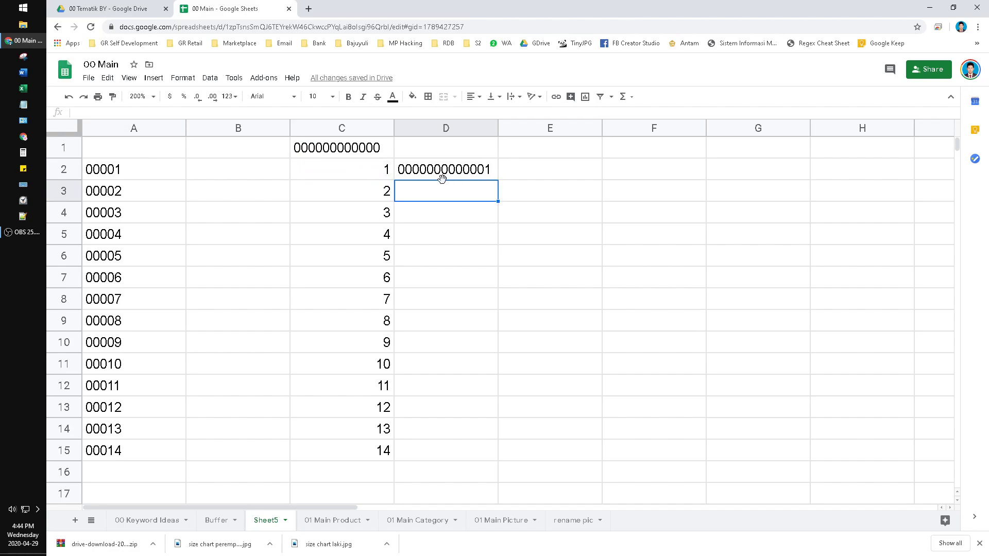
{"action": "left_click", "coordinate": [489, 173]}
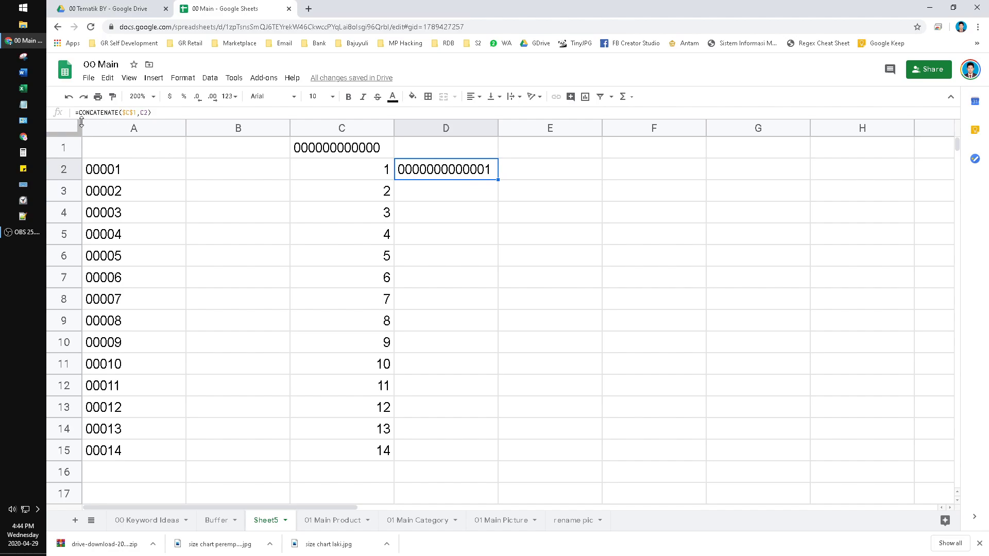
Change D2 to =RIGHT(CONCATENATE($C$1,C2), 5) so it displays 00001
{"action": "left_click", "coordinate": [122, 130]}
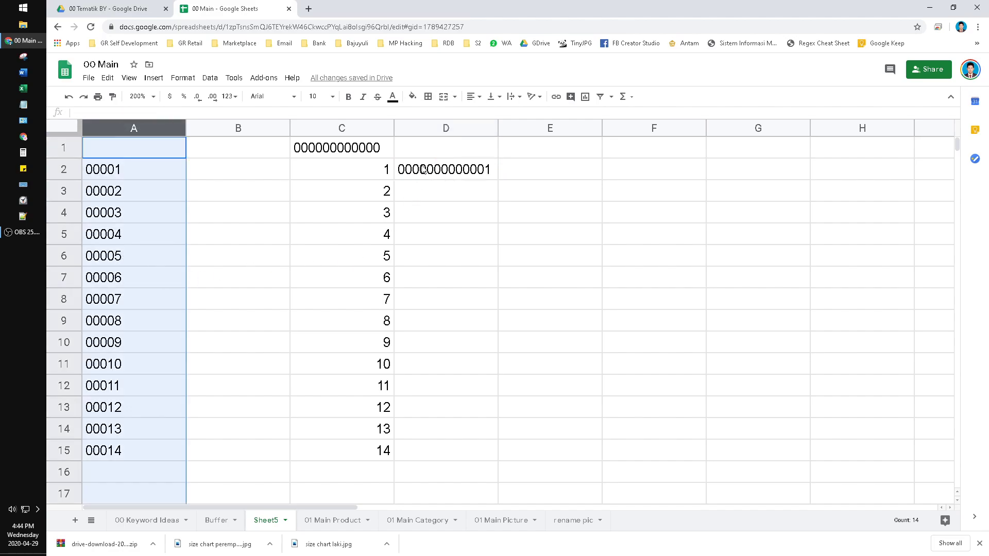
{"action": "left_click", "coordinate": [400, 171]}
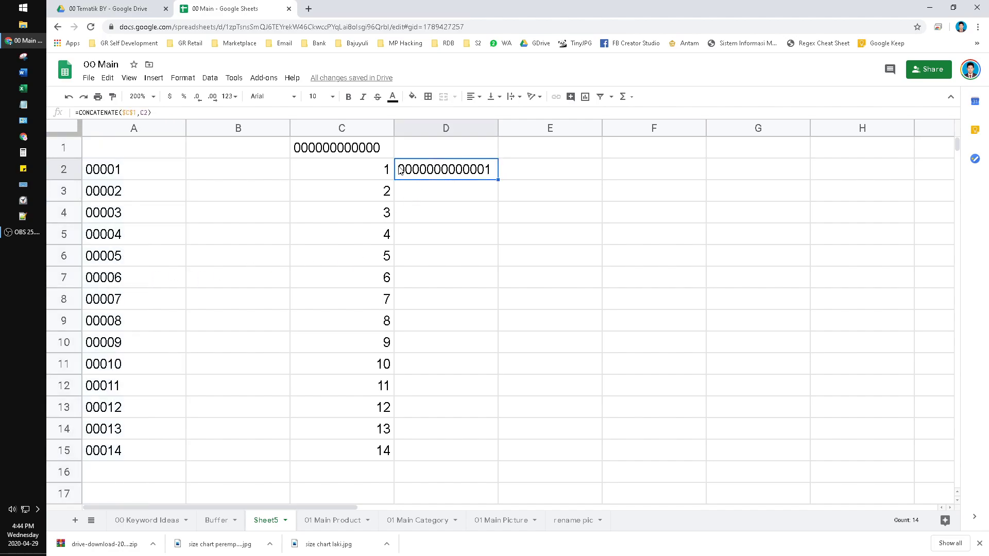
{"action": "left_click", "coordinate": [78, 113]}
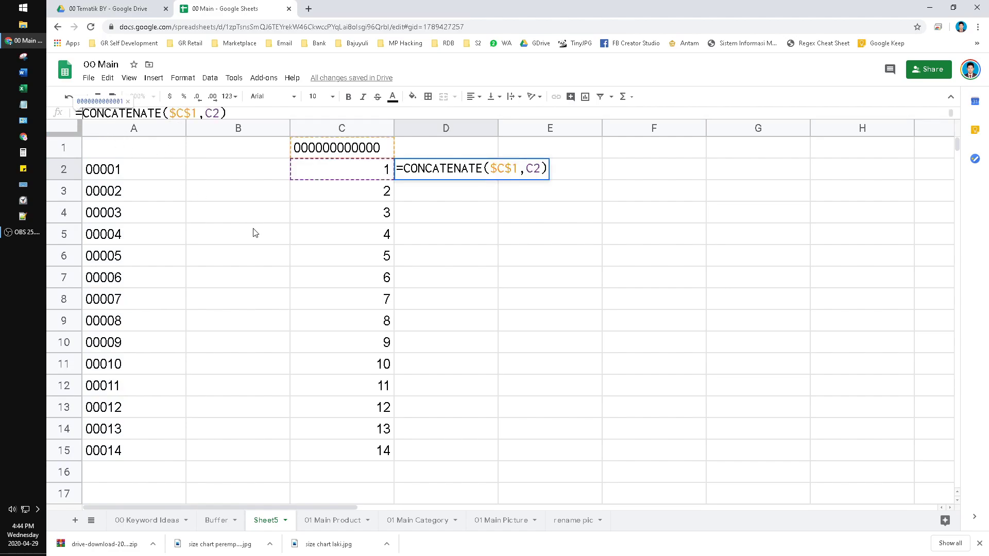
{"action": "left_click", "coordinate": [418, 178]}
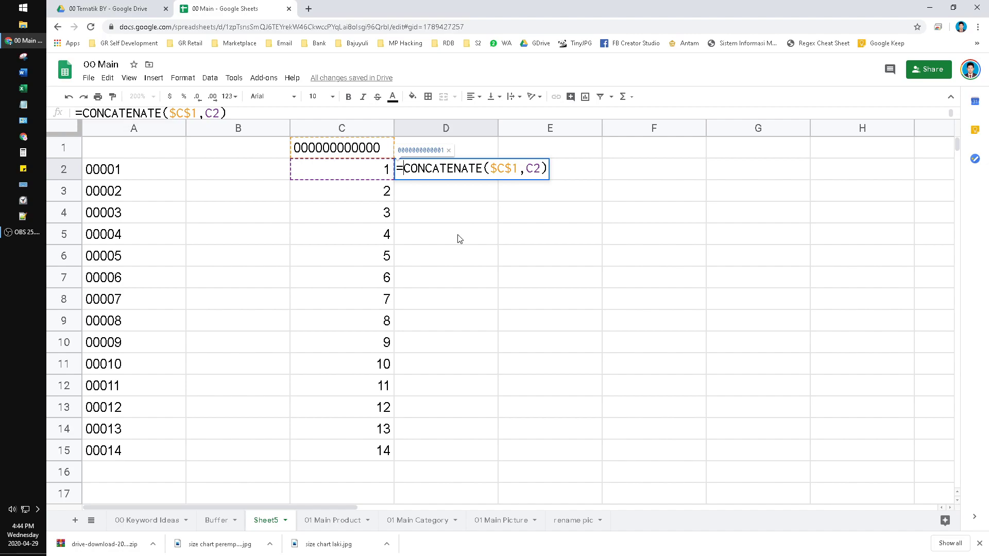
{"action": "type", "text": "right"}
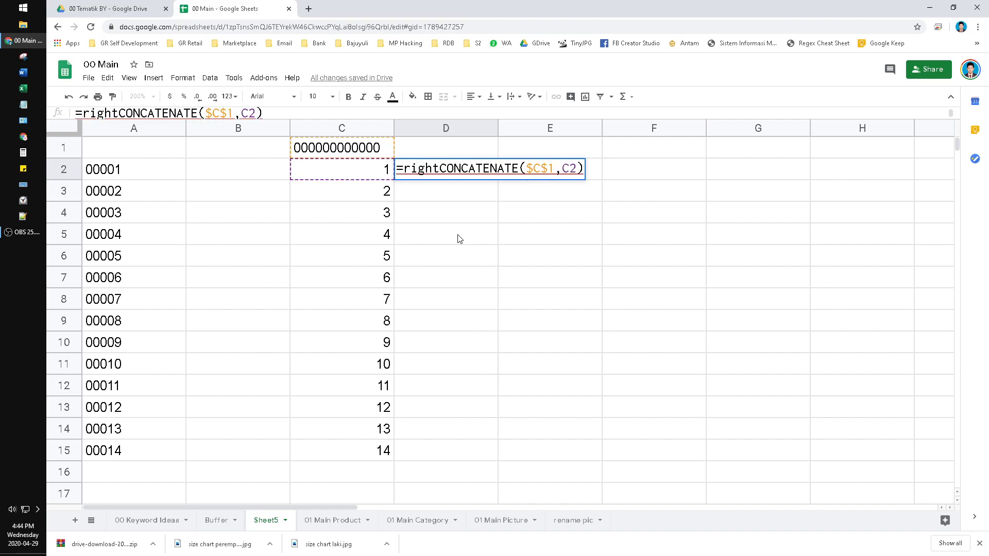
{"action": "type", "text": "("}
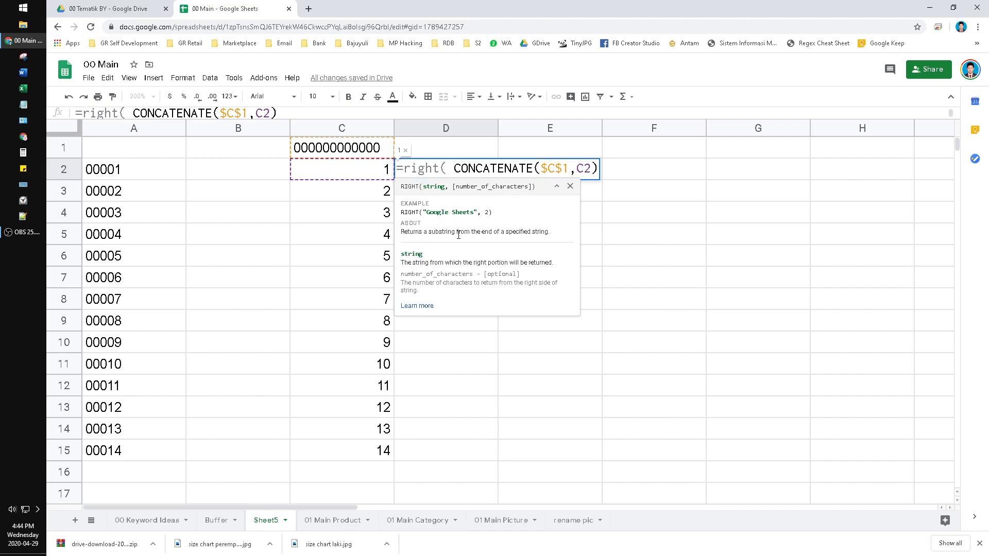
{"action": "key", "text": "End"}
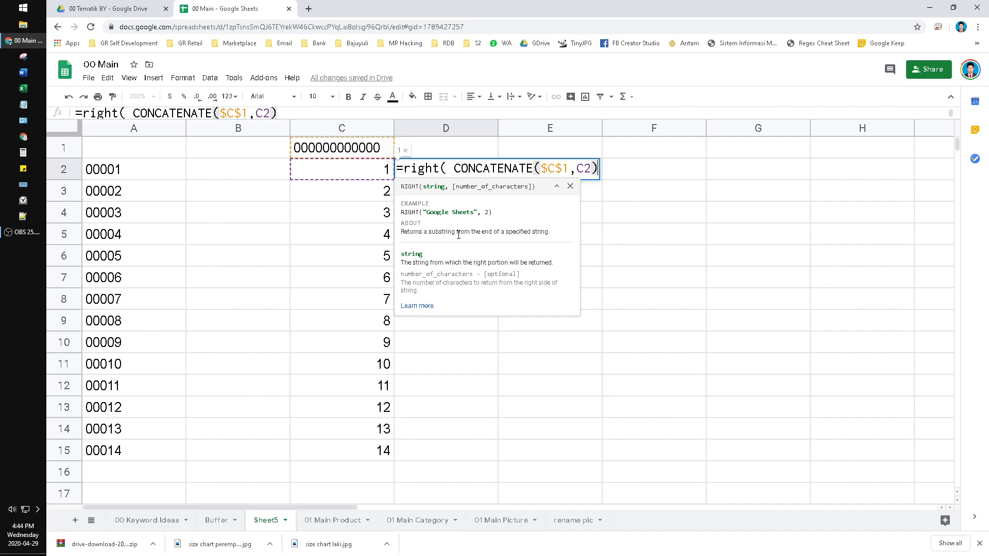
{"action": "type", "text": ","}
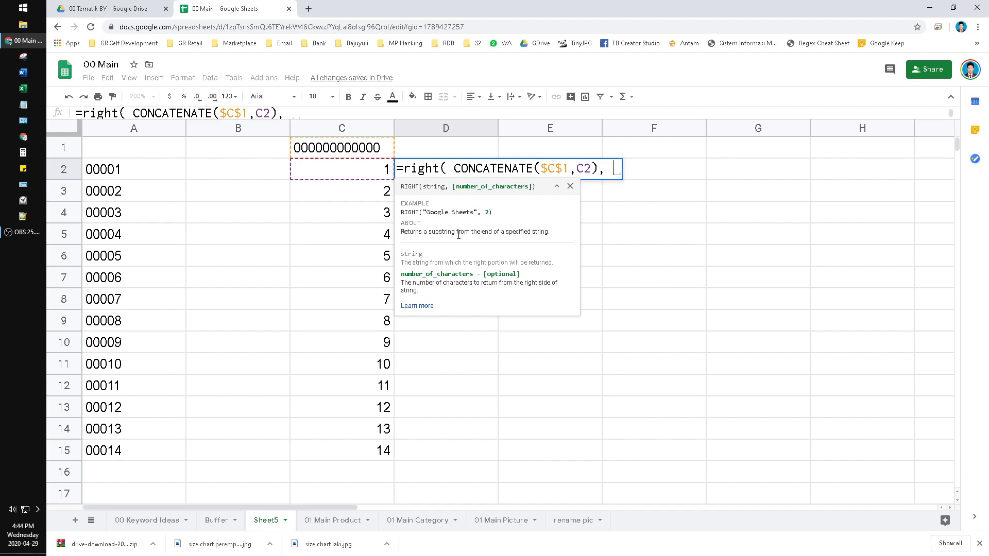
{"action": "type", "text": "-5"}
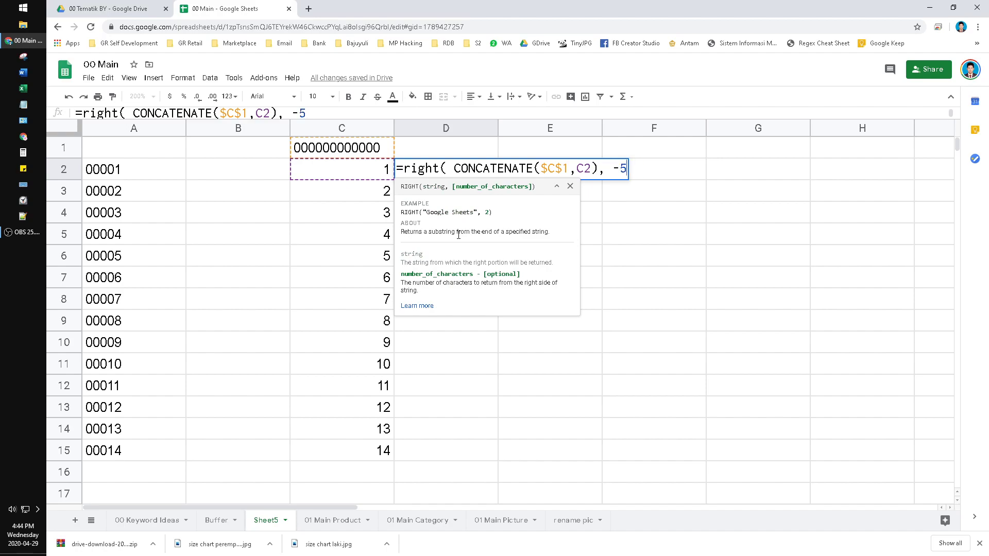
{"action": "key", "text": "BackSpace"}
{"action": "key", "text": "BackSpace"}
{"action": "type", "text": "5)"}
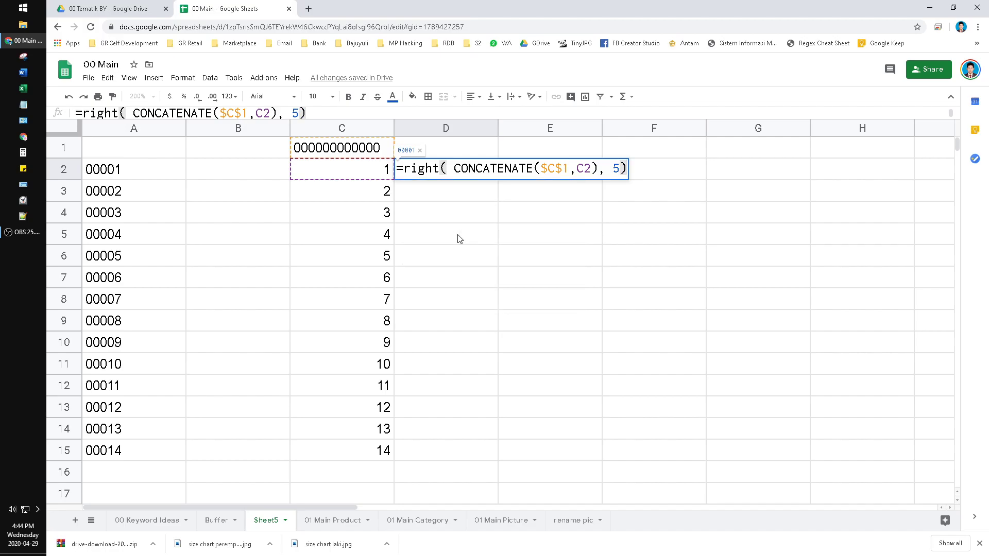
{"action": "key", "text": "Return"}
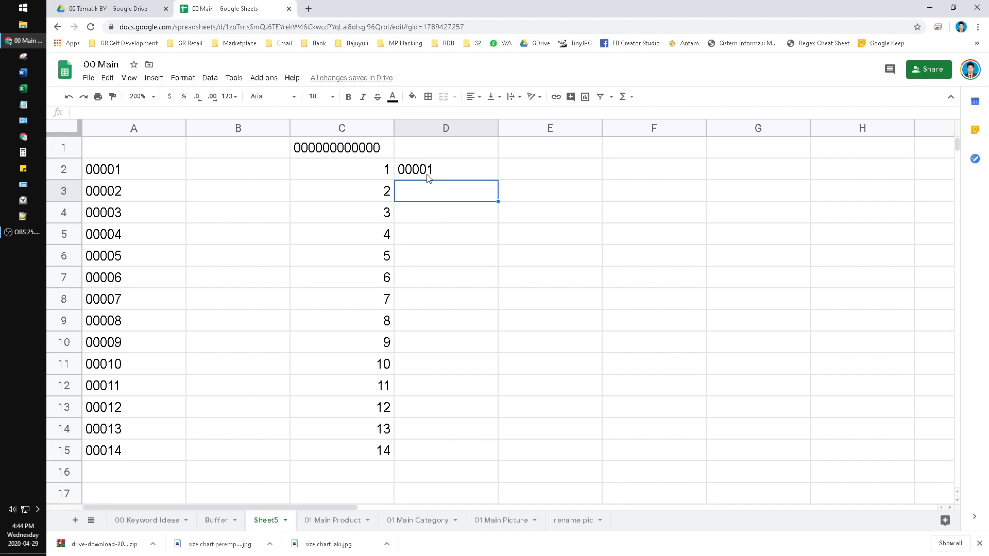
Fill D2's RIGHT formula down to D15 and compare column D with column A
{"action": "left_click", "coordinate": [449, 175]}
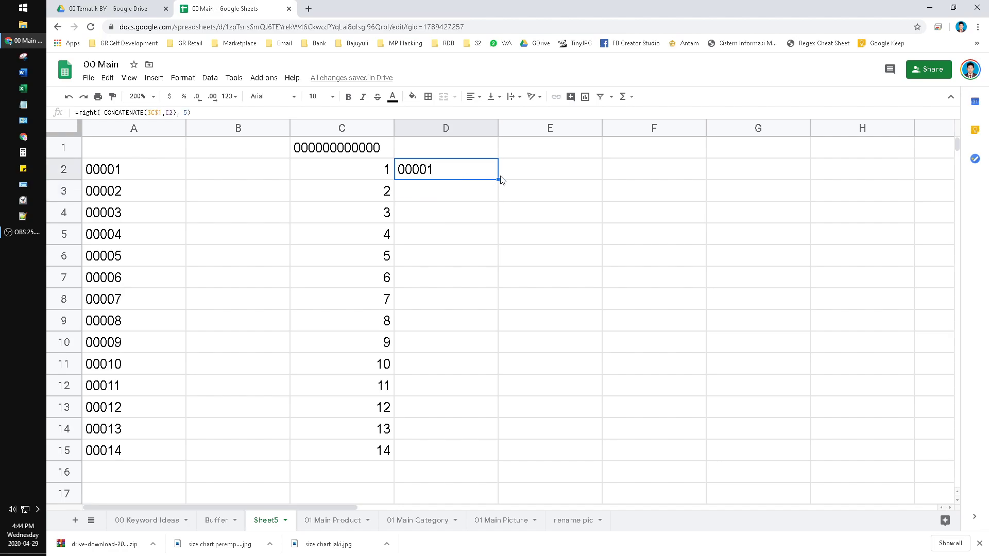
{"action": "left_click_drag", "start_coordinate": [498, 178], "coordinate": [483, 451]}
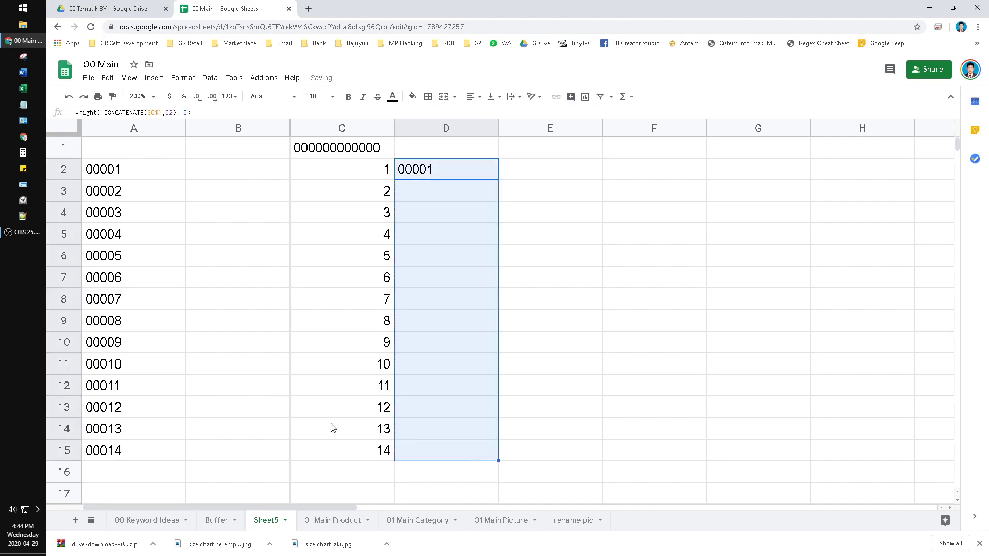
{"action": "left_click", "coordinate": [442, 199]}
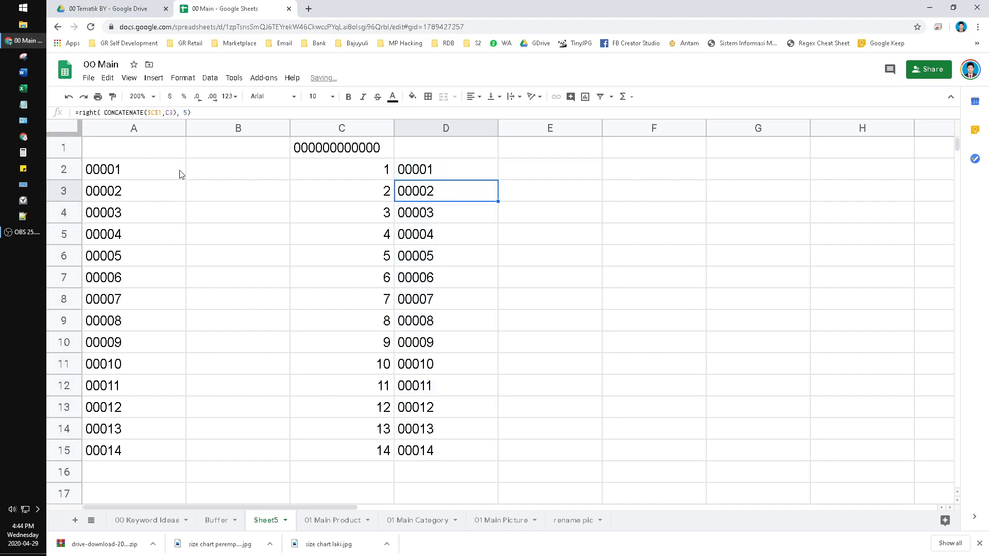
{"action": "left_click", "coordinate": [134, 128]}
{"action": "left_click", "coordinate": [435, 129]}
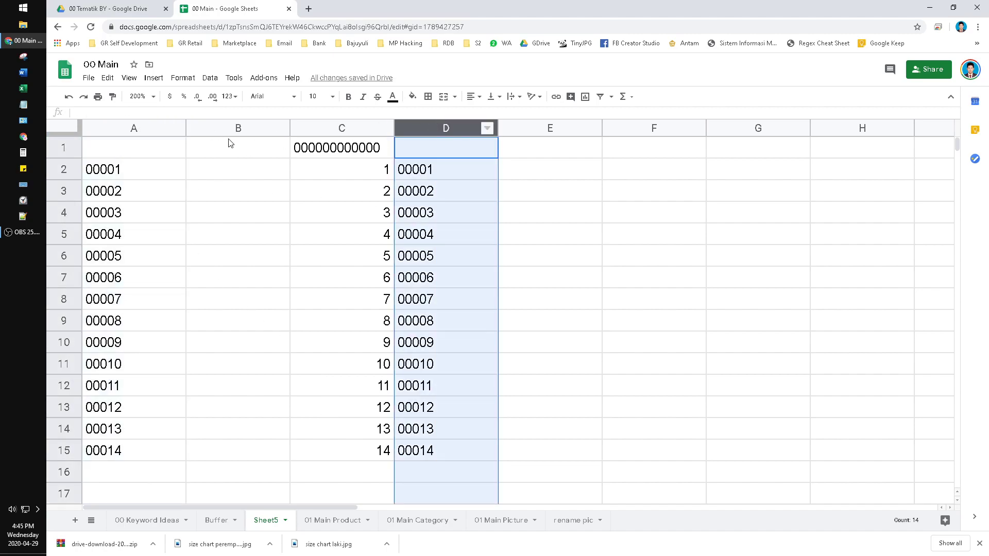
{"action": "left_click", "coordinate": [161, 127]}
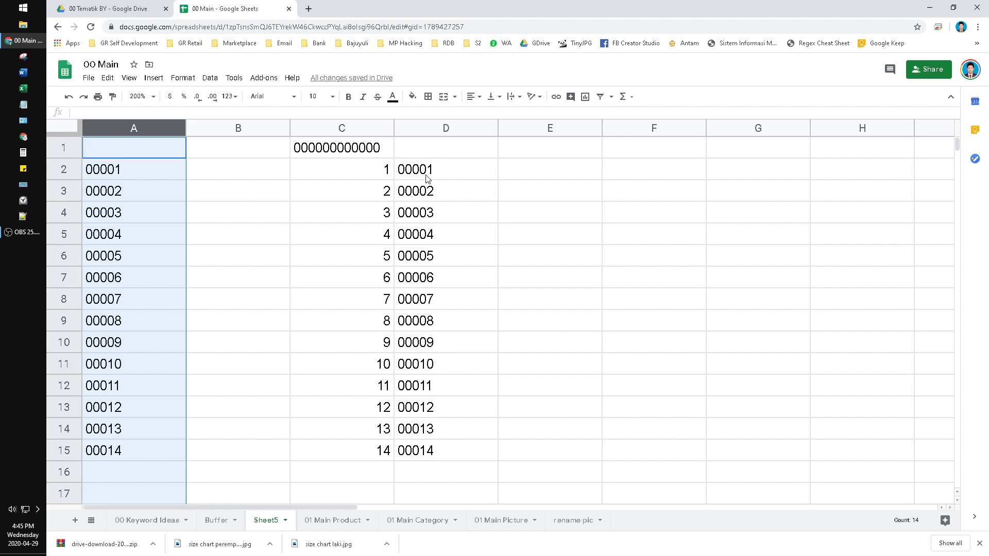
Change the RIGHT length in D2's formula from 5 to 3, so it shows 001
{"action": "left_click", "coordinate": [388, 177]}
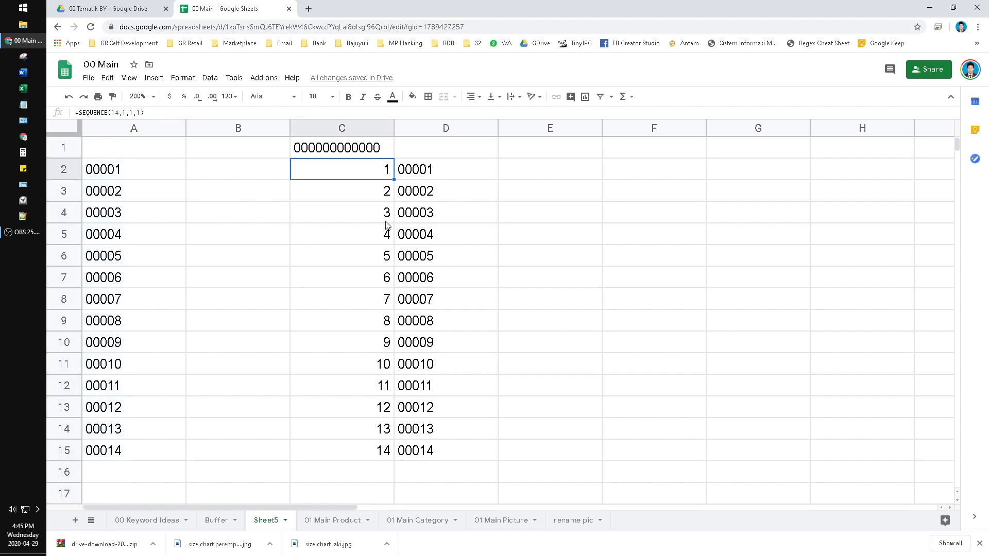
{"action": "left_click", "coordinate": [362, 154]}
{"action": "left_click", "coordinate": [448, 174]}
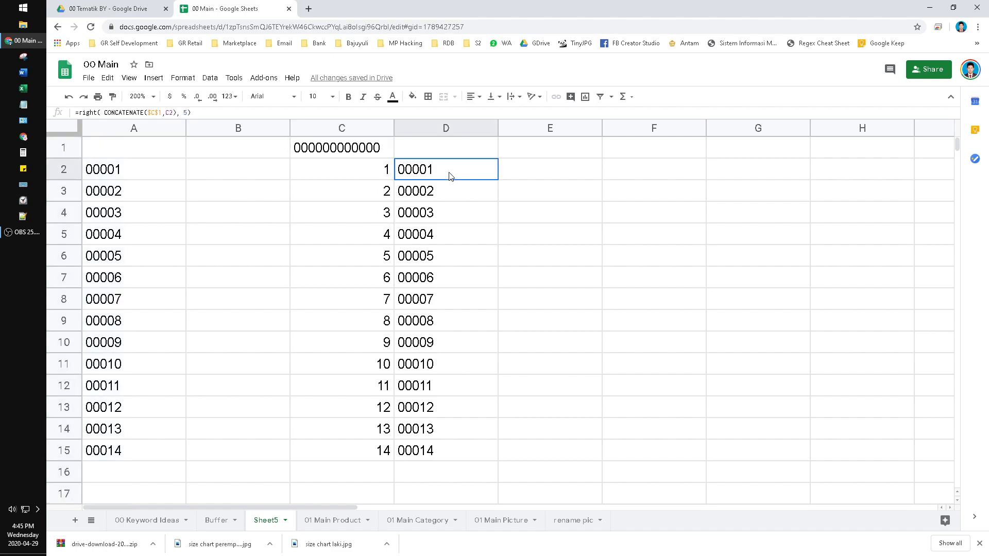
{"action": "double_click", "coordinate": [449, 177]}
{"action": "double_click", "coordinate": [615, 168]}
{"action": "type", "text": "3"}
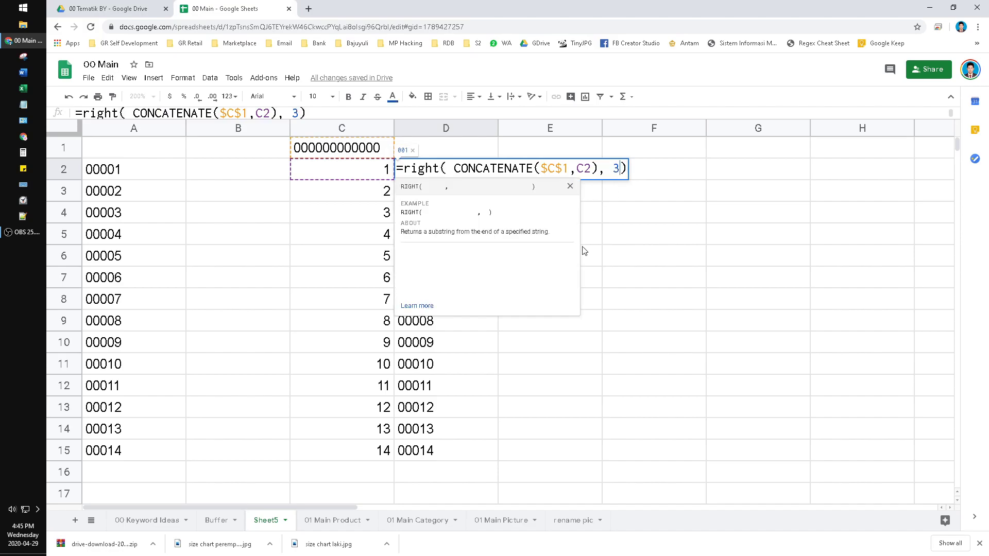
{"action": "key", "text": "Return"}
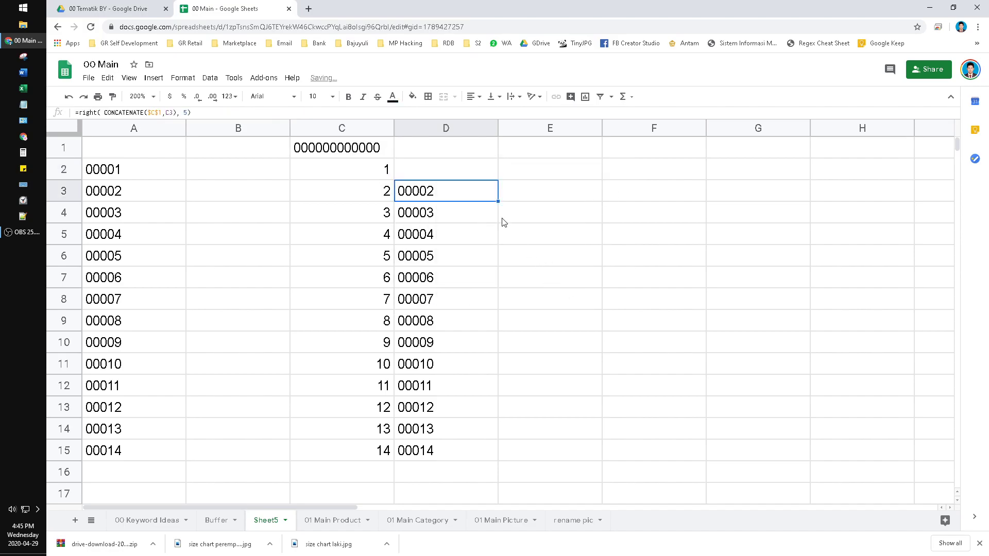
Refill D2's formula down to D15 and compare the 001–014 results with column A
{"action": "left_click_drag", "start_coordinate": [459, 170], "coordinate": [464, 450]}
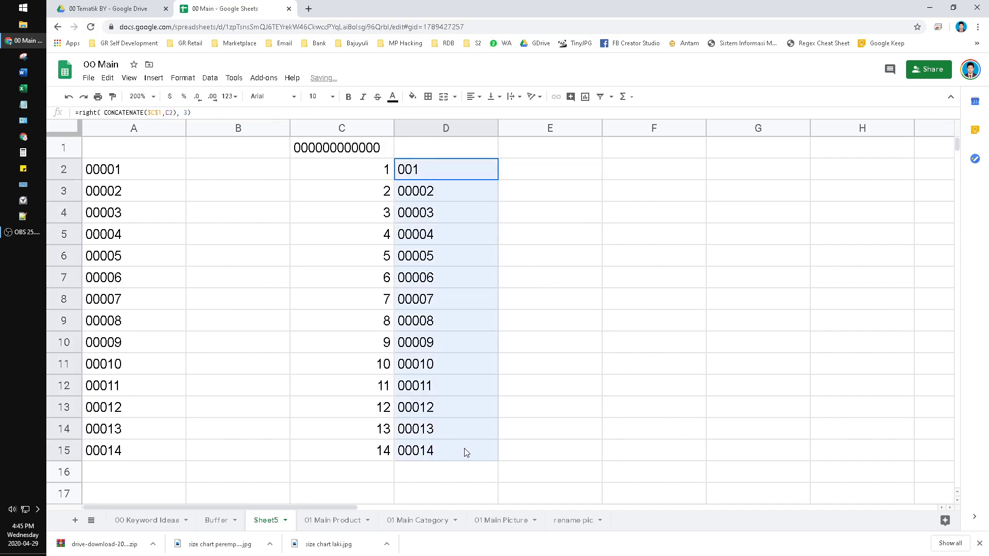
{"action": "left_click", "coordinate": [472, 174]}
{"action": "left_click_drag", "start_coordinate": [497, 179], "coordinate": [476, 448]}
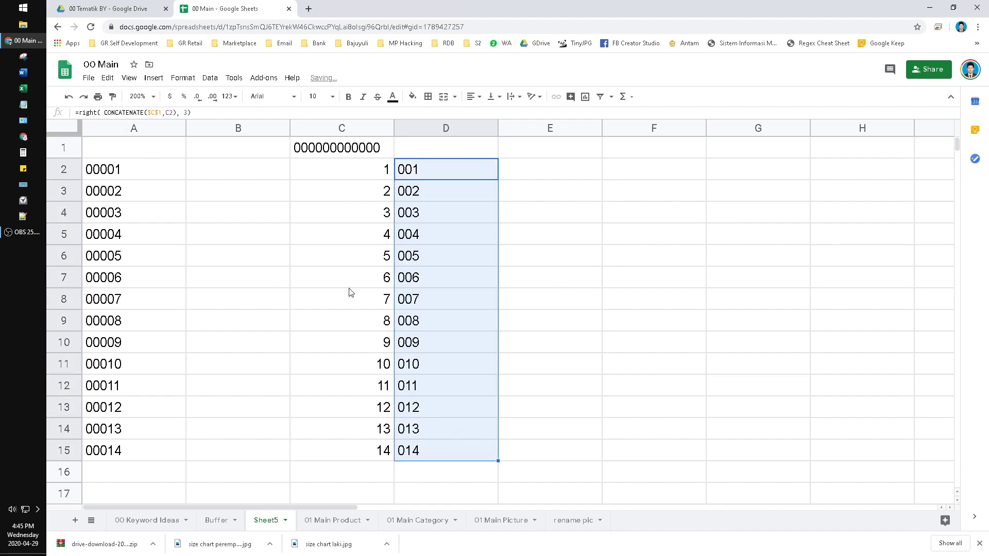
{"action": "left_click", "coordinate": [128, 170]}
{"action": "left_click", "coordinate": [127, 199]}
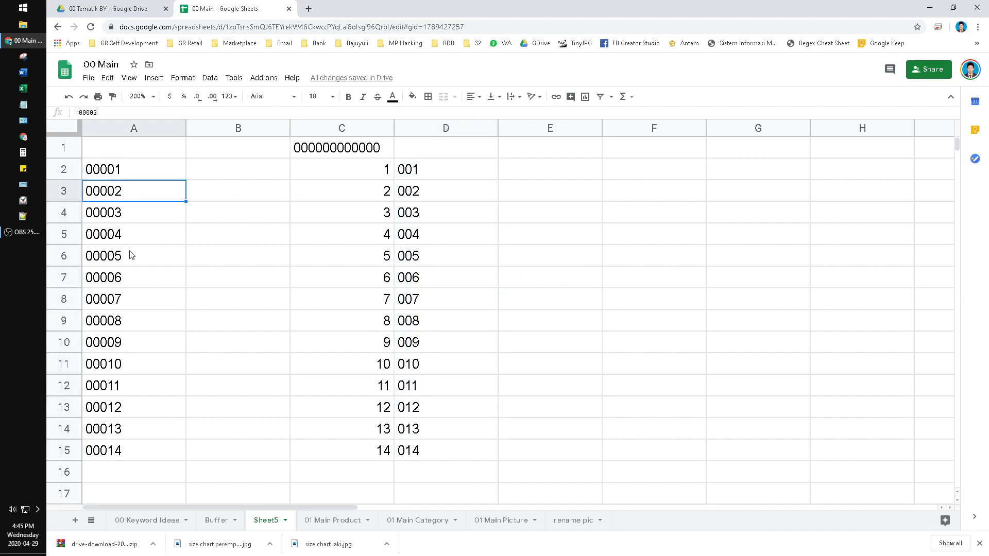
{"action": "left_click", "coordinate": [128, 254]}
{"action": "left_click", "coordinate": [132, 342]}
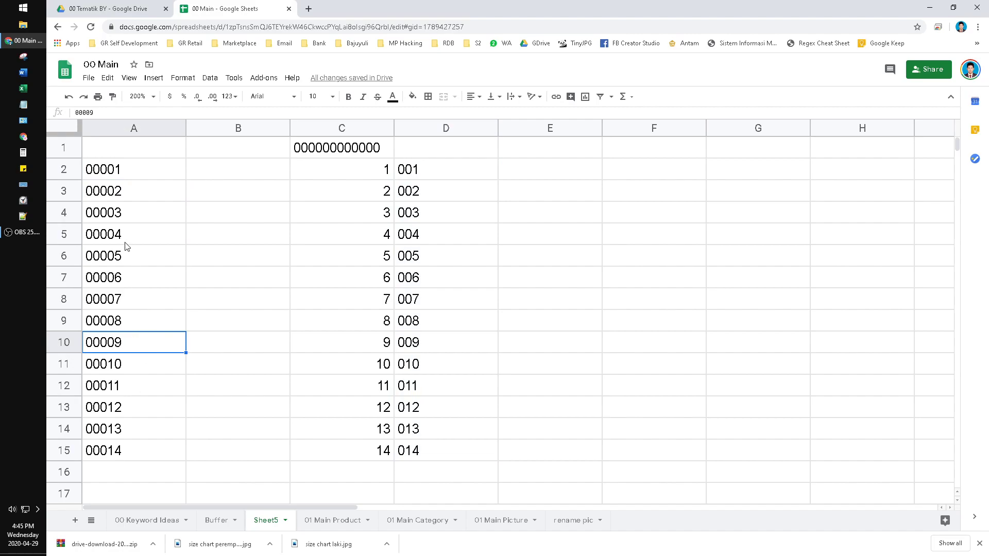